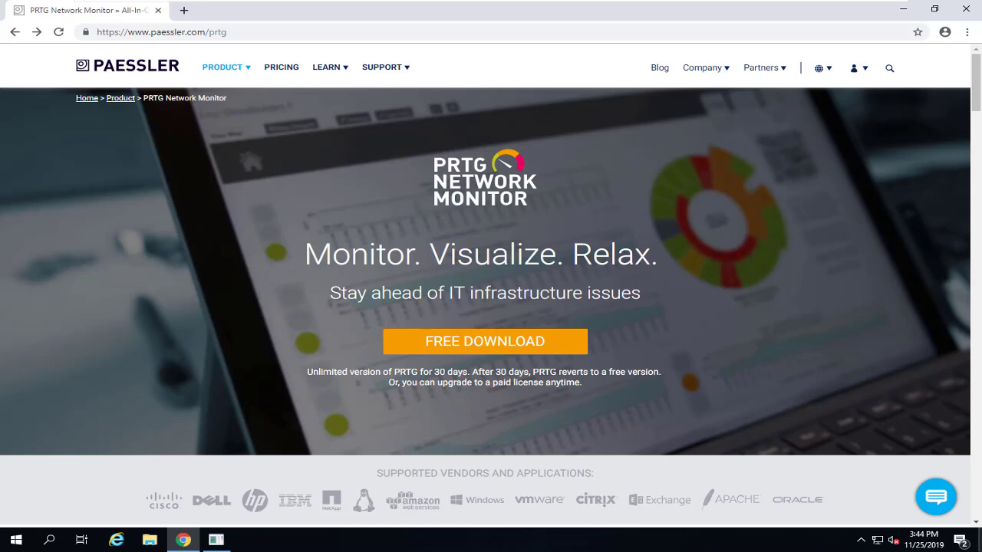
# Check the installed Windows version with winver
pyautogui.press('super+r')
pyautogui.write('winver')
pyautogui.press('Return')
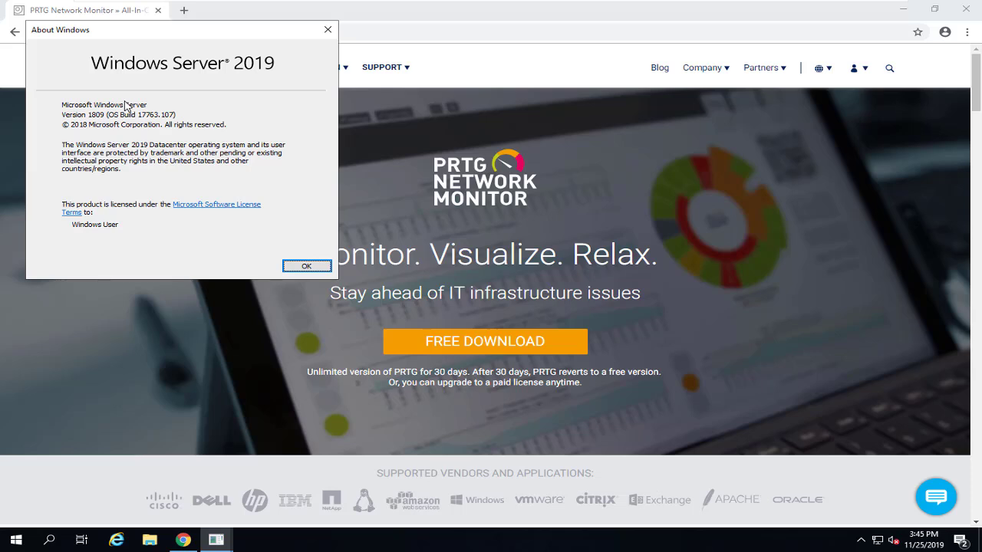
pyautogui.click(324, 267)
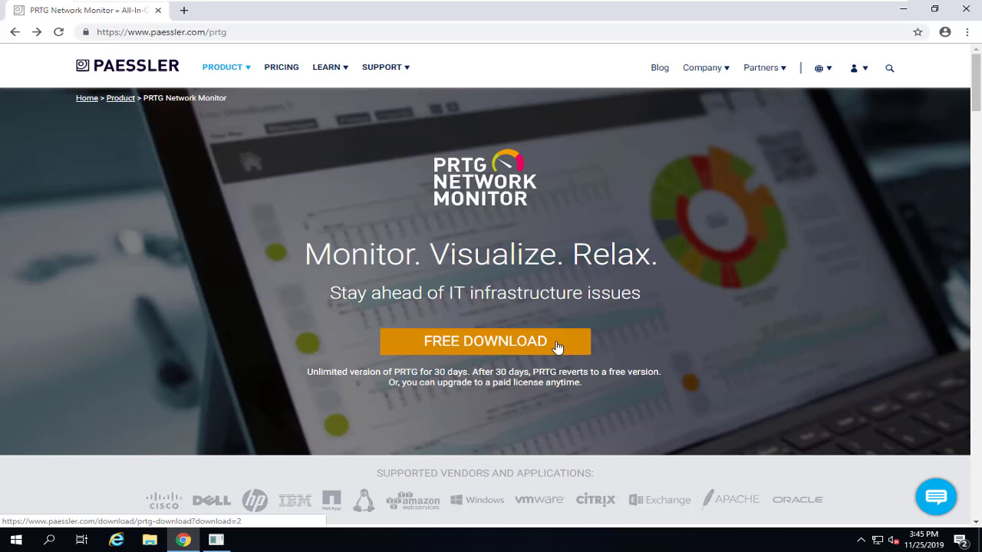
# Review the 30-day trial notes, then request the free download from the PRTG download page
pyautogui.moveTo(304, 371); pyautogui.dragTo(468, 374)
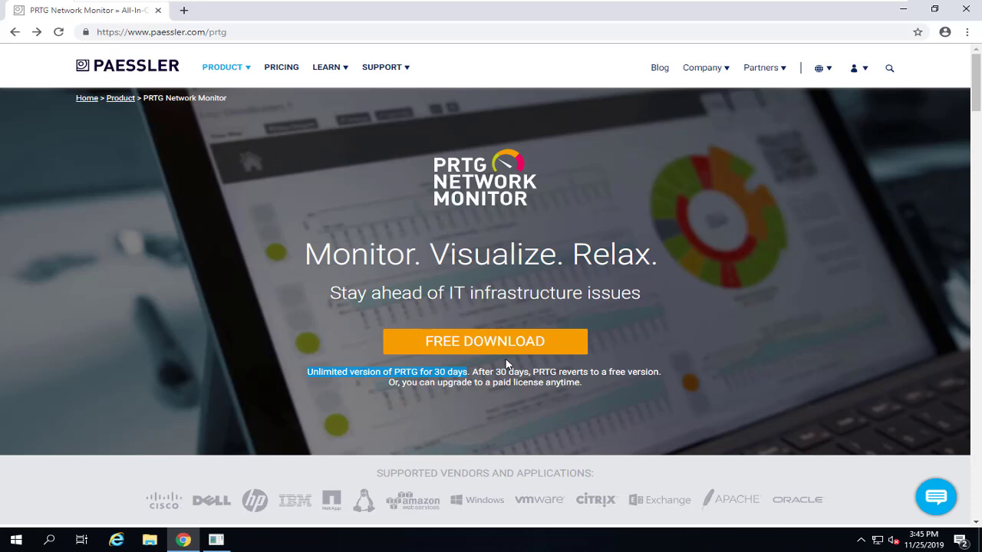
pyautogui.moveTo(472, 372); pyautogui.dragTo(658, 373)
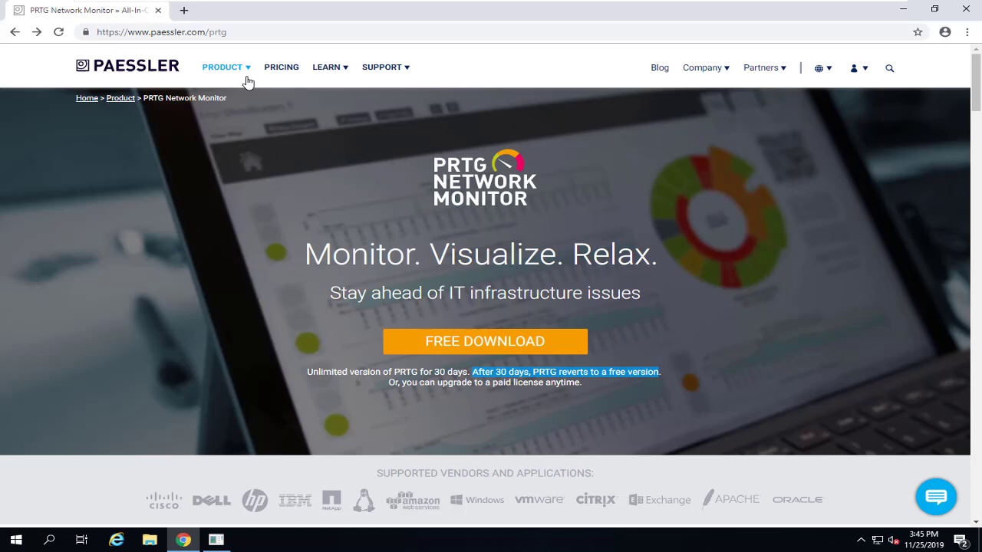
pyautogui.moveTo(220, 67)
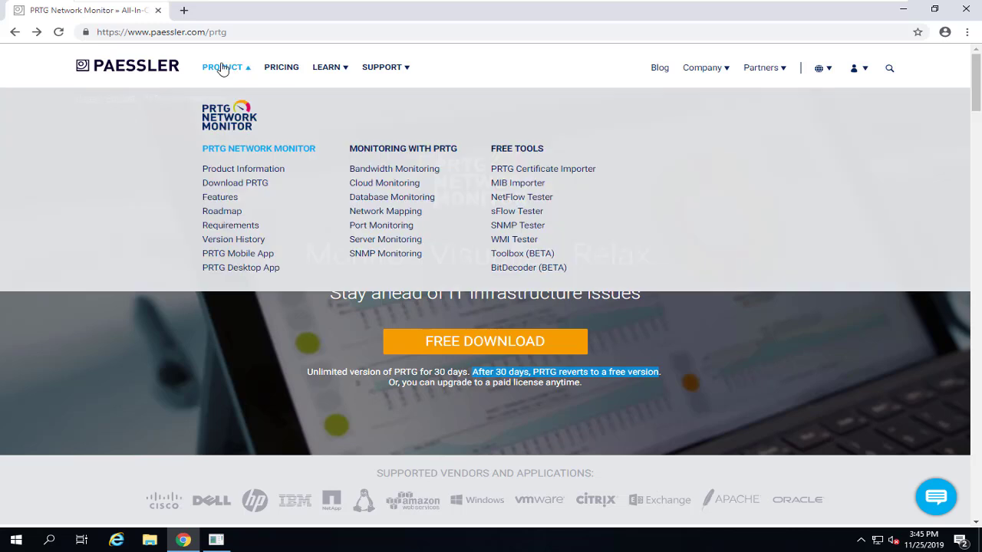
pyautogui.click(253, 187)
pyautogui.click(451, 347)
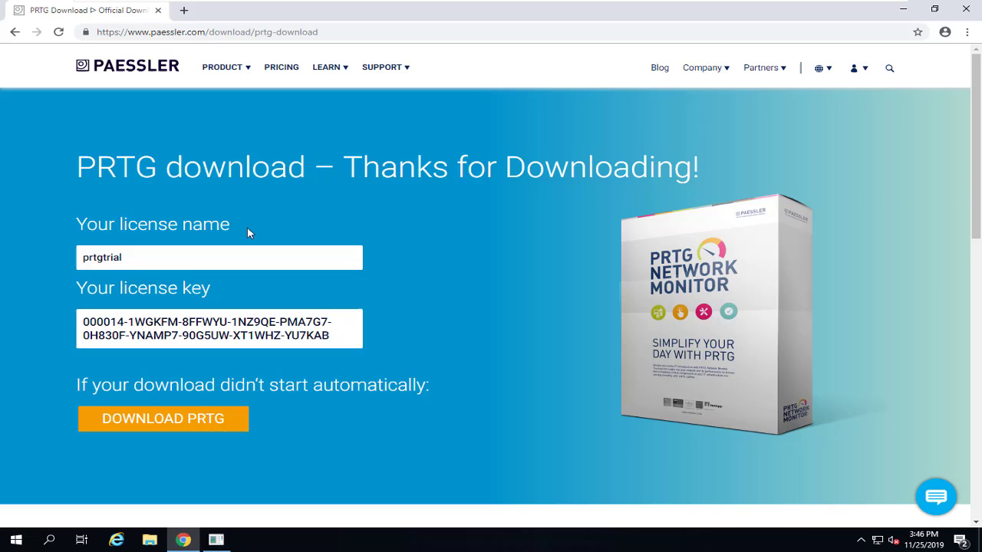
# Select the prtgtrial license name and key, download the installer, and open the Downloads folder
pyautogui.moveTo(198, 253); pyautogui.dragTo(24, 252)
pyautogui.moveTo(335, 354); pyautogui.dragTo(88, 320)
pyautogui.tripleClick(86, 318)
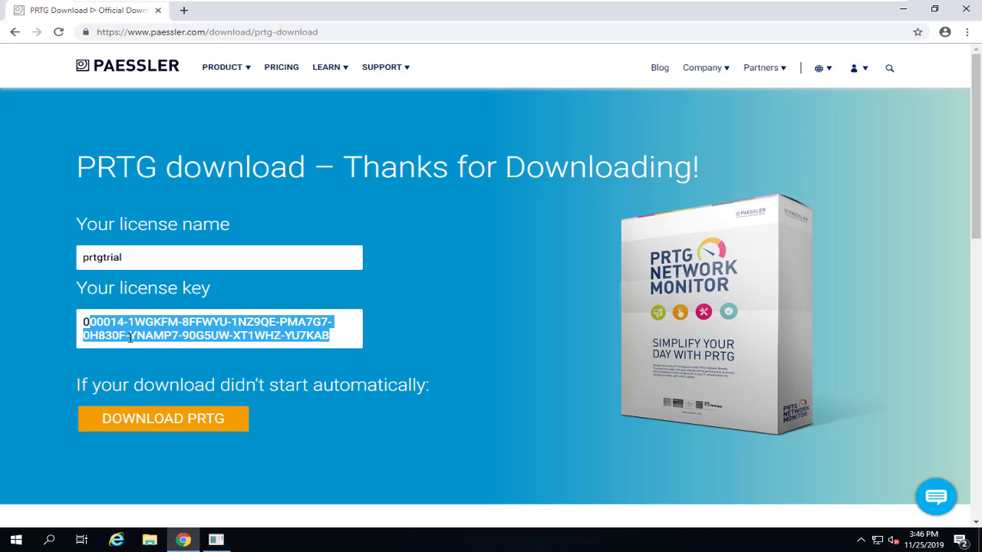
pyautogui.click(181, 425)
pyautogui.click(150, 540)
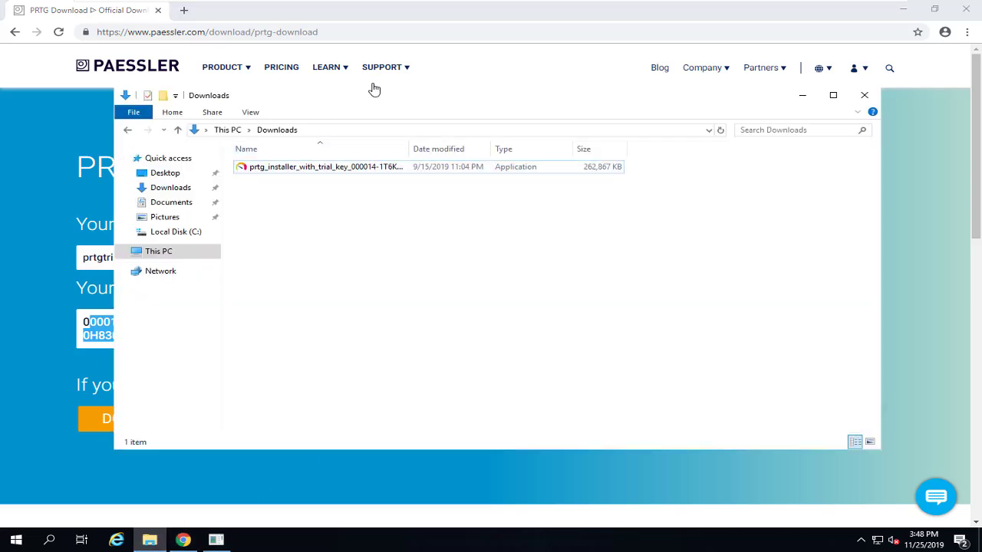
# Run the PRTG installer as administrator with English setup language and accept the license agreement
pyautogui.rightClick(337, 170)
pyautogui.click(396, 192)
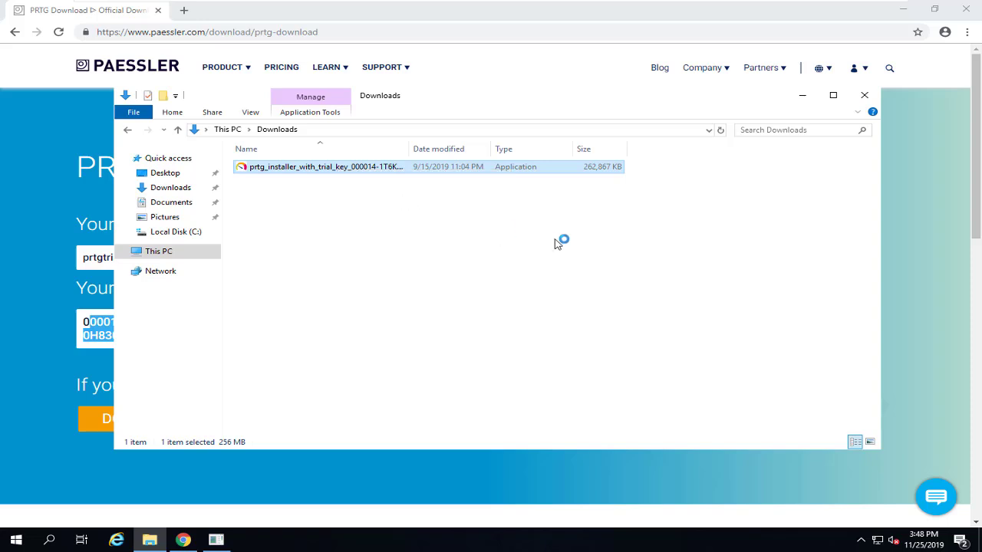
pyautogui.click(473, 274)
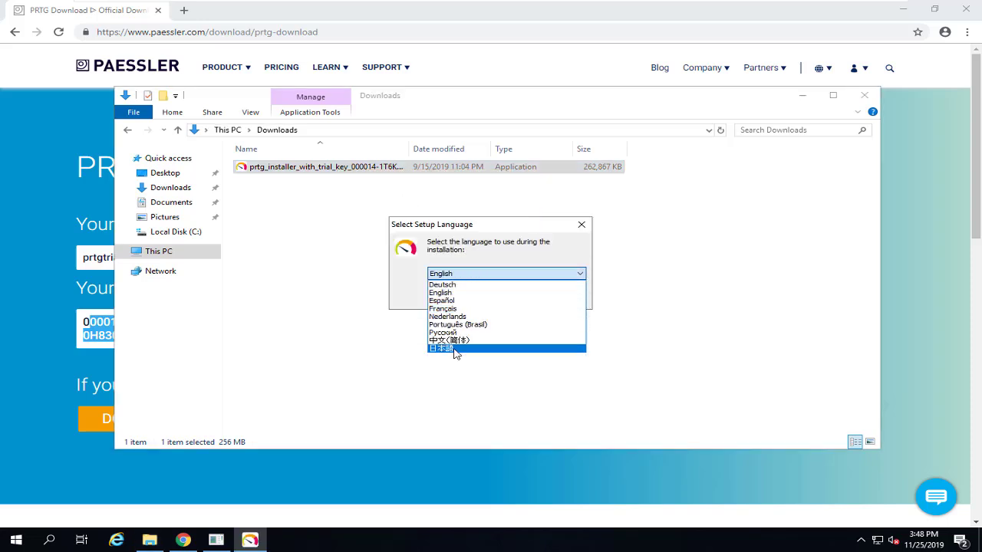
pyautogui.click(449, 294)
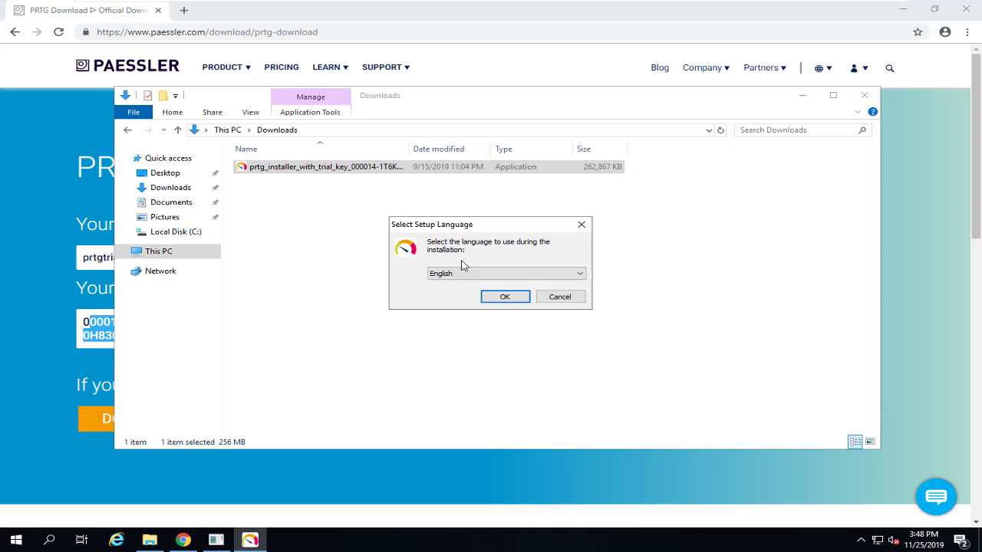
pyautogui.click(506, 299)
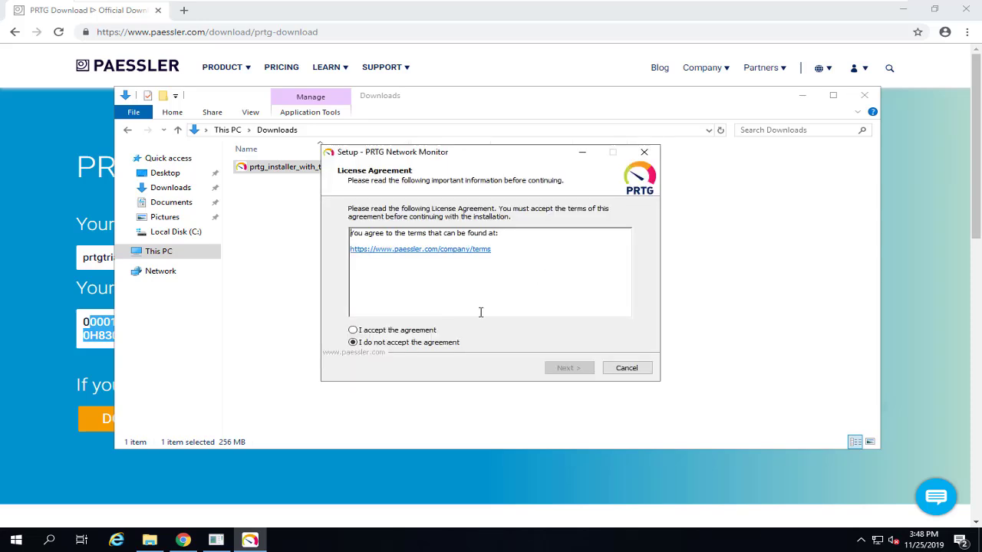
pyautogui.click(416, 330)
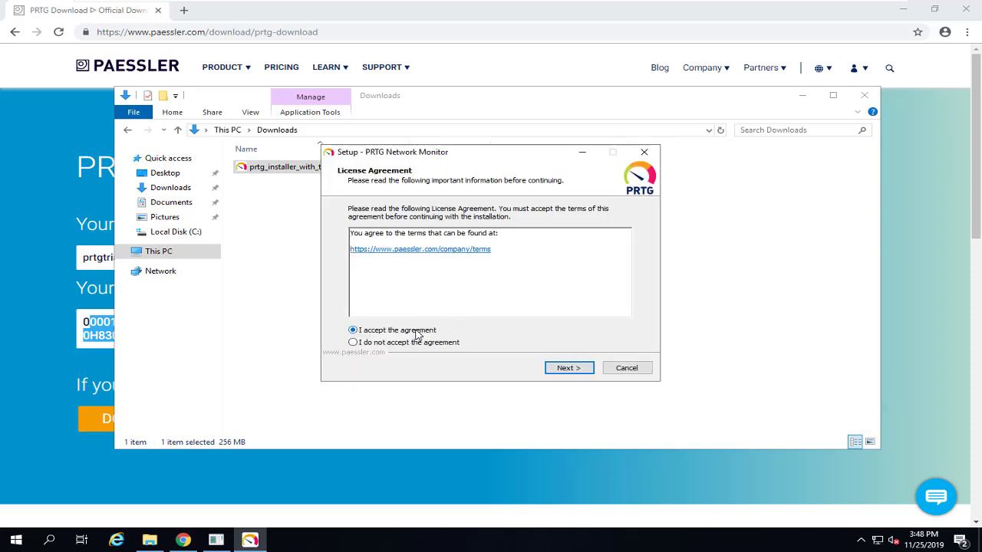
pyautogui.click(570, 370)
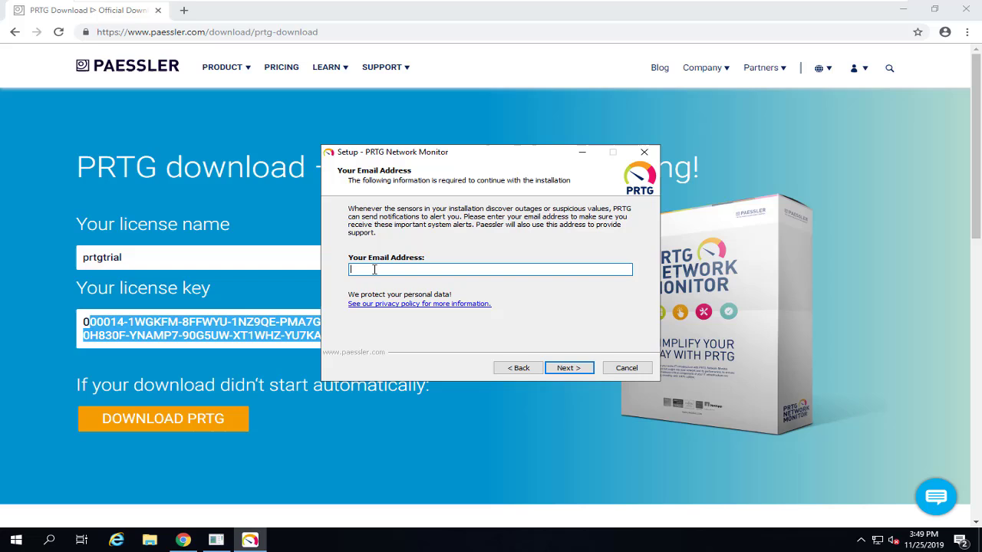
# Paste the administrator's e-mail address and continue so the installation completes
pyautogui.hotkey('ctrl', 'v')
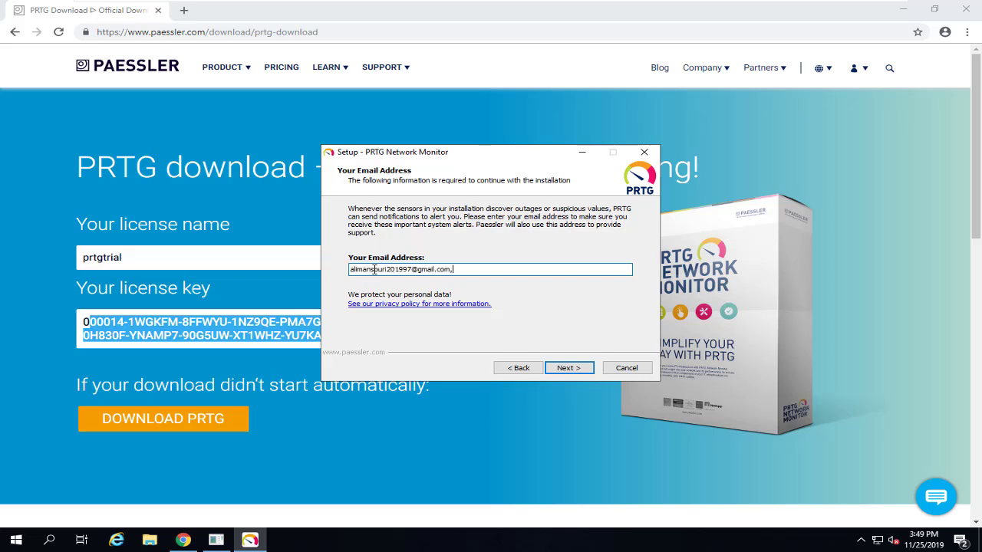
pyautogui.click(573, 369)
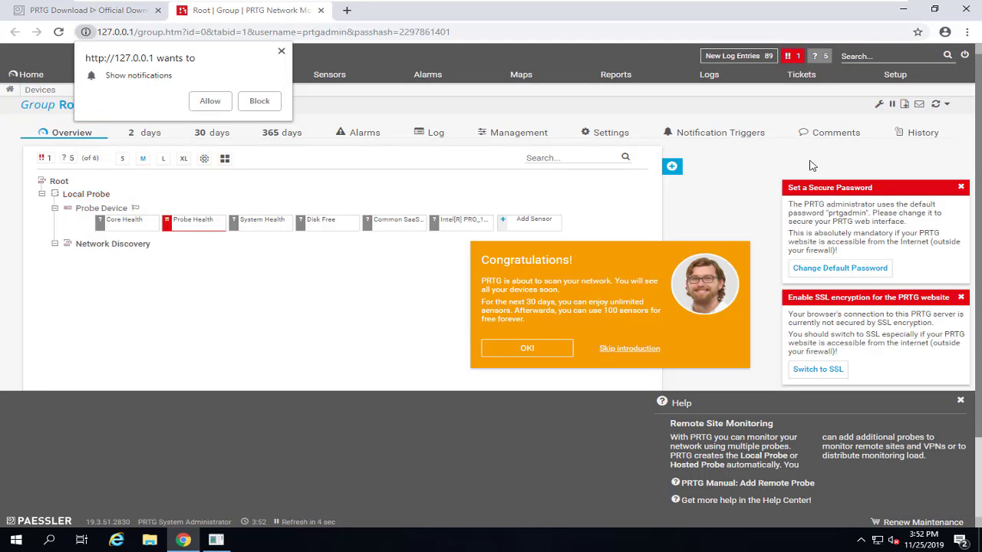
# Block browser notifications and scroll through the device tree as auto-discovery fills it
pyautogui.click(260, 102)
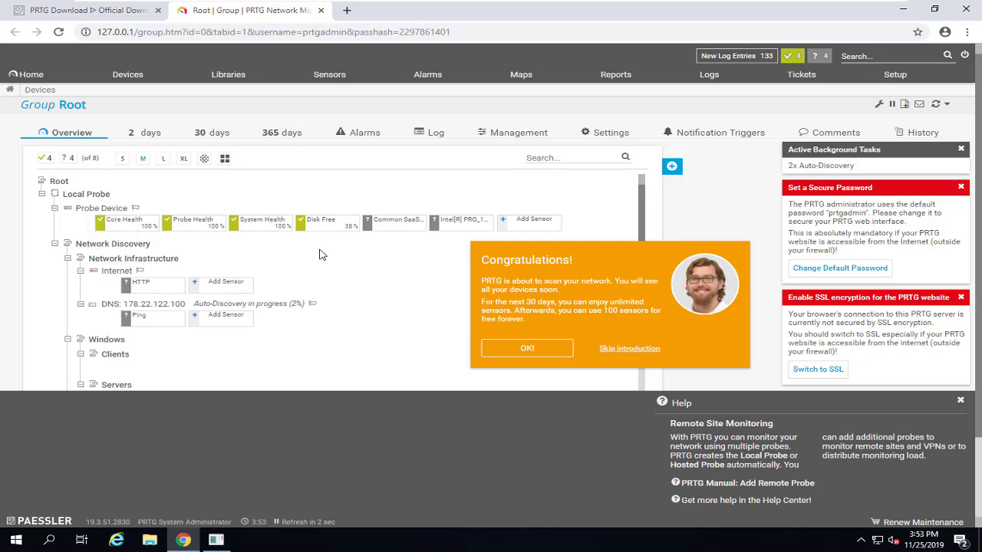
pyautogui.scroll(-4, 321, 255)
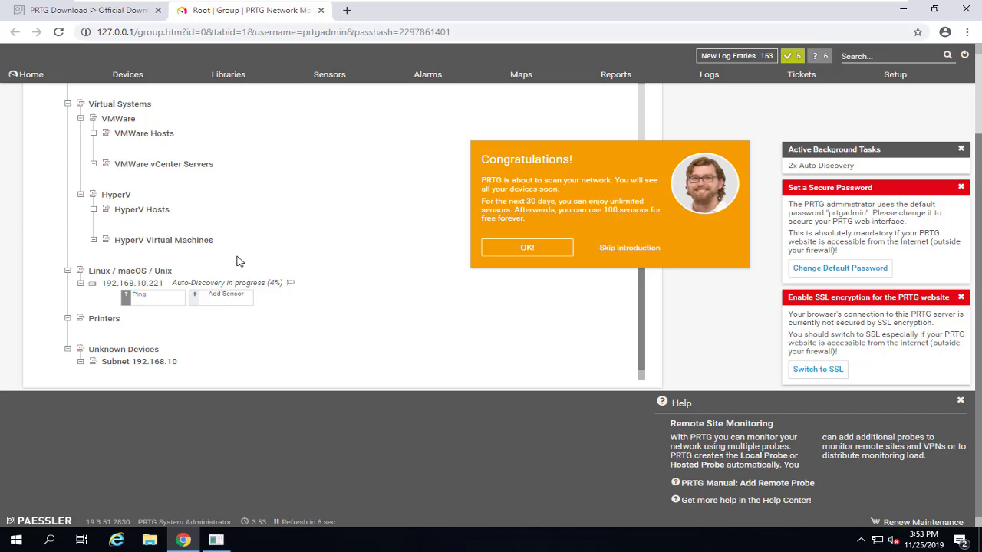
pyautogui.scroll(4, 286, 255)
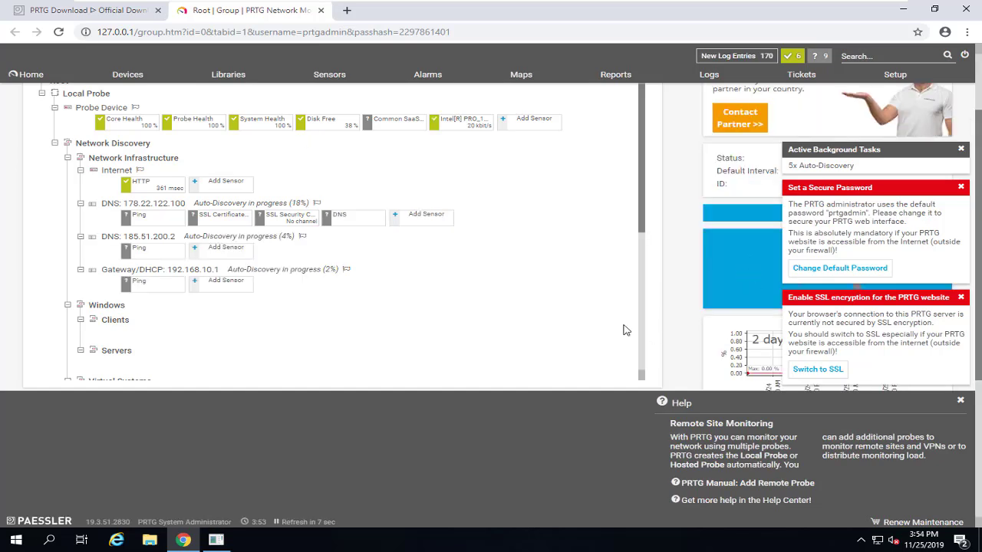
# Open My Account settings from Setup and choose to set a new password
pyautogui.click(835, 270)
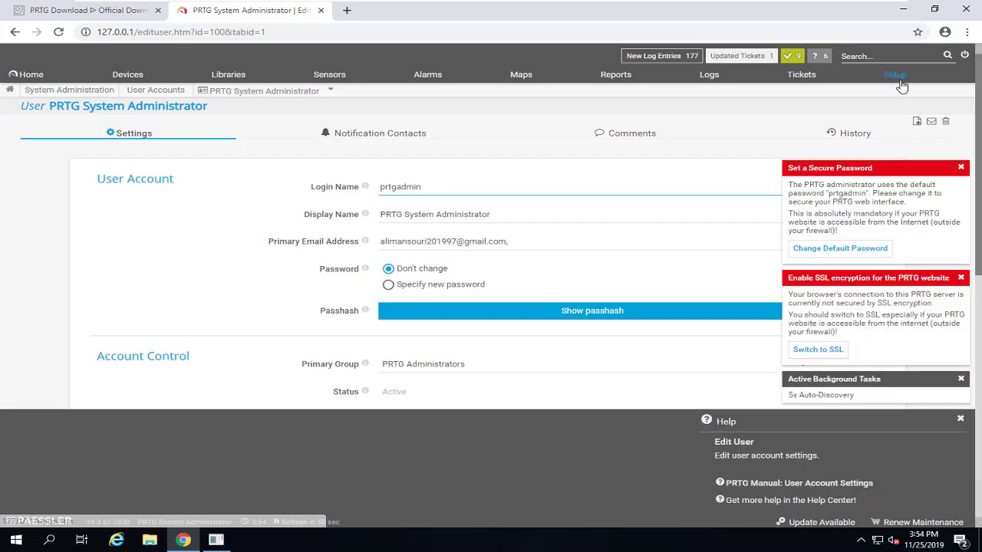
pyautogui.click(902, 85)
pyautogui.moveTo(894, 121)
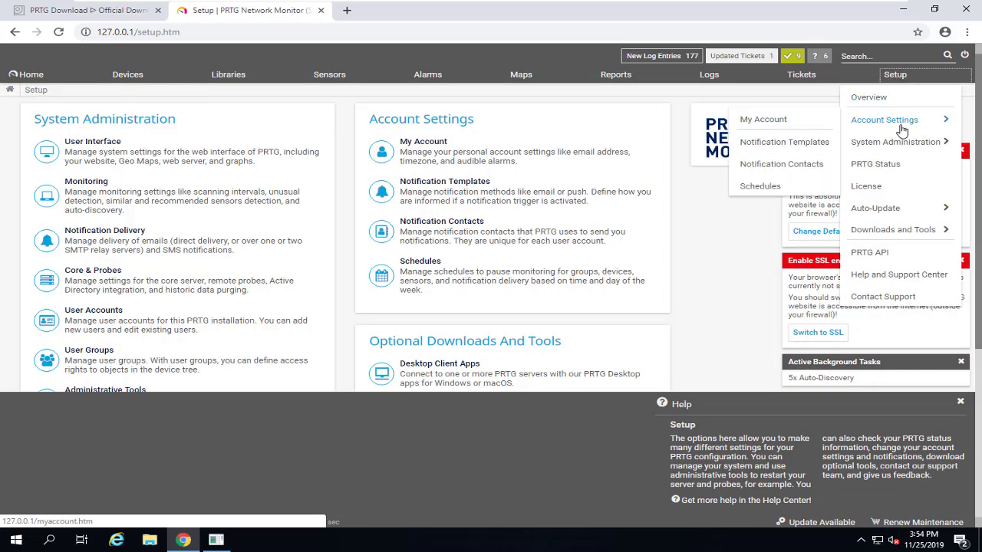
pyautogui.click(784, 127)
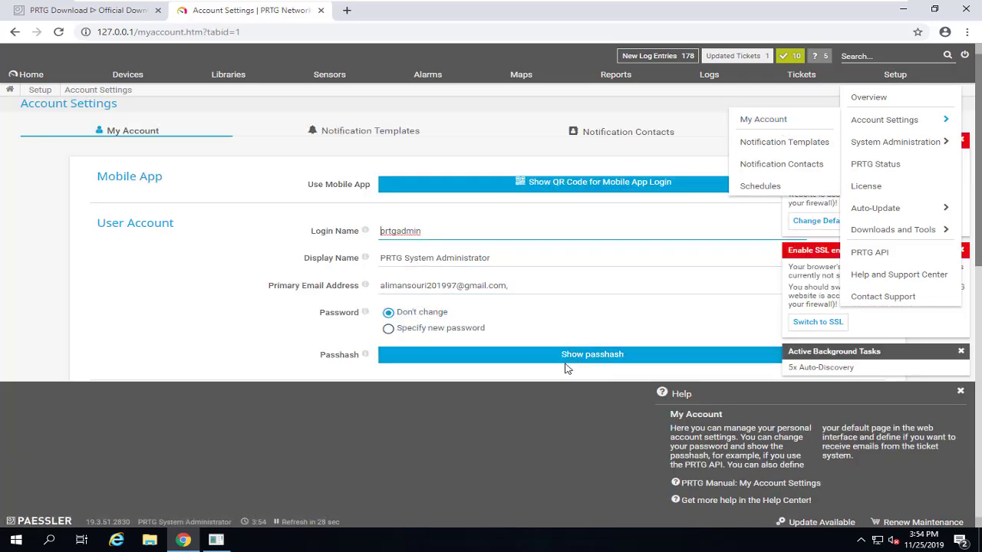
pyautogui.click(388, 330)
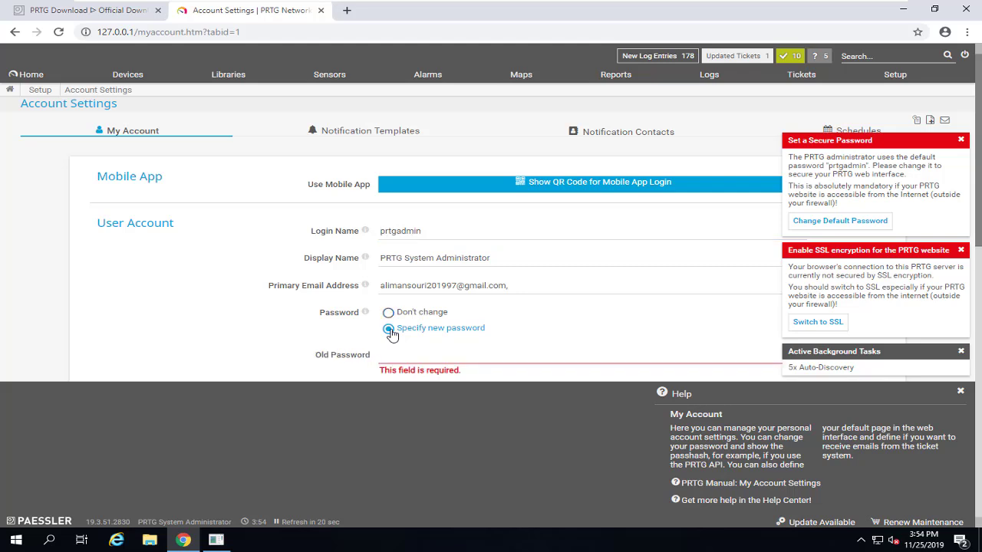
pyautogui.scroll(-2, 391, 335)
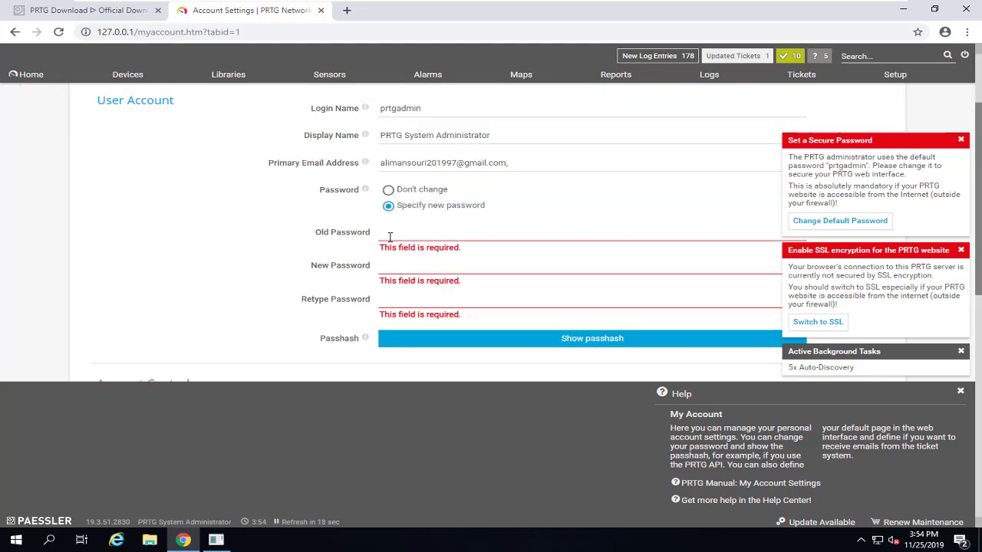
pyautogui.scroll(2, 391, 235)
pyautogui.moveTo(424, 232); pyautogui.dragTo(369, 238)
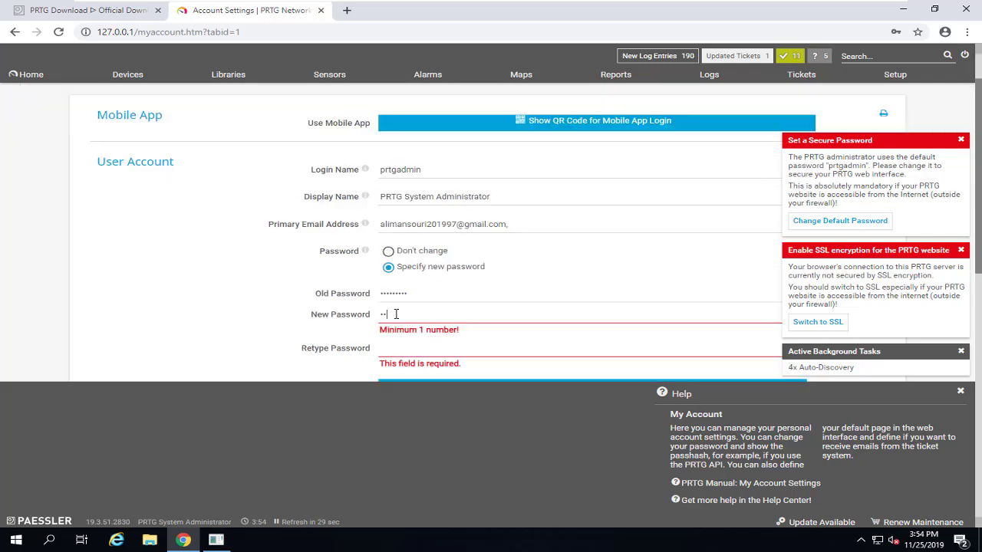
# Enter the old and new account passwords, dismiss the SSL notice, and save
pyautogui.write('1234')
pyautogui.press('Tab')
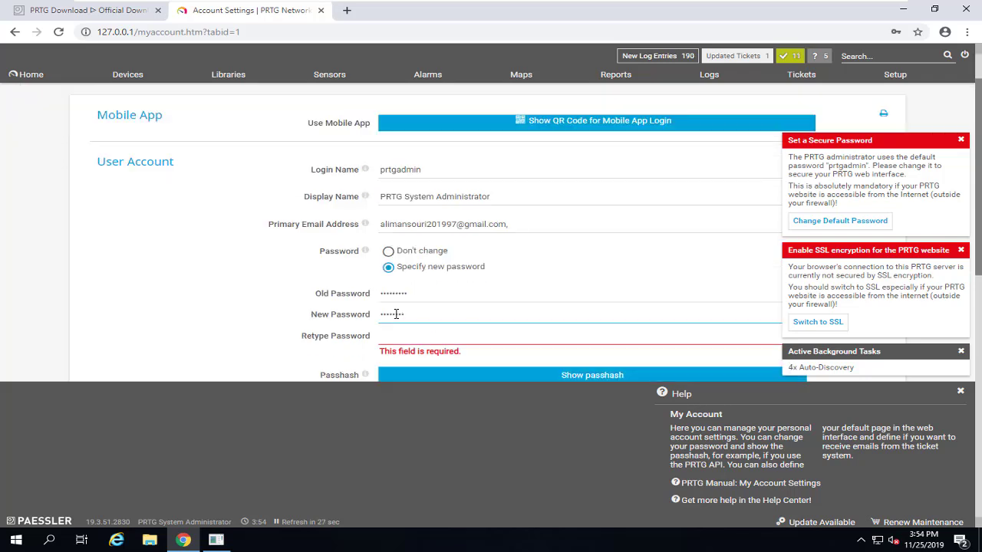
pyautogui.write('prtg1234')
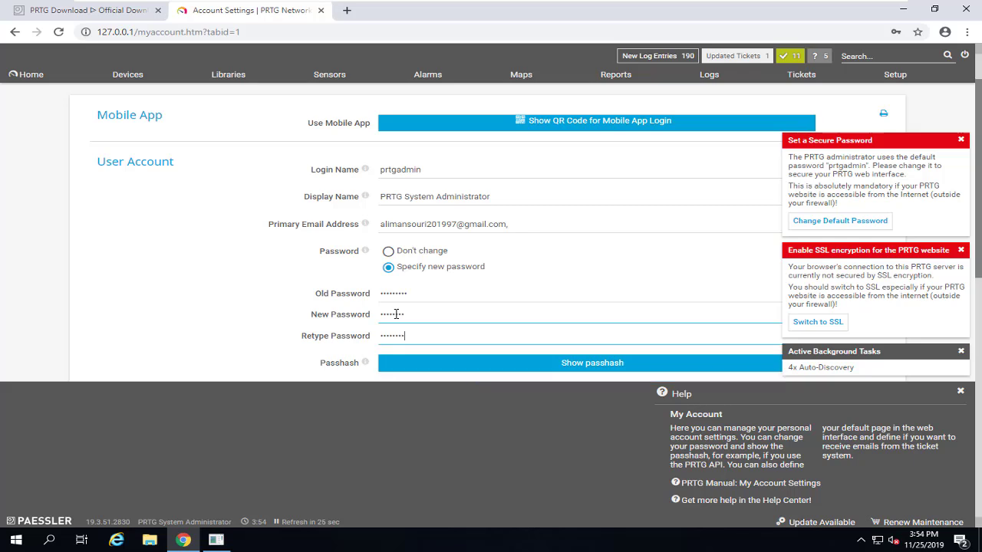
pyautogui.scroll(-5, 642, 228)
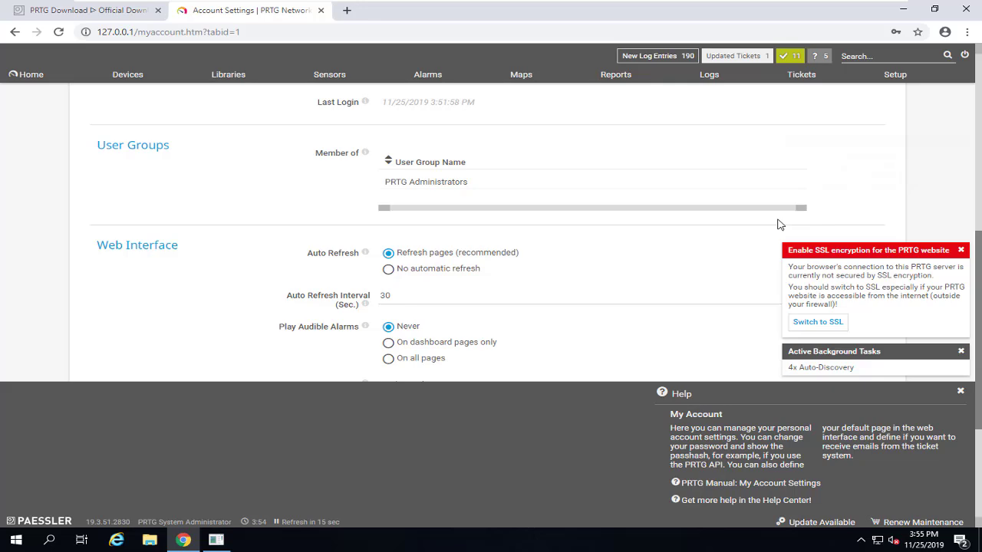
pyautogui.scroll(5, 708, 235)
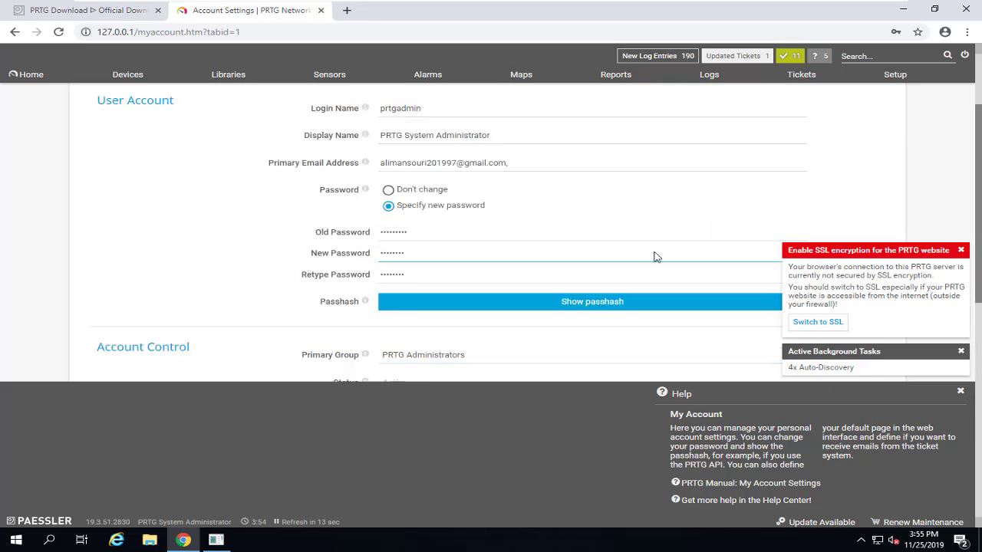
pyautogui.scroll(-6, 686, 228)
pyautogui.scroll(-2, 686, 228)
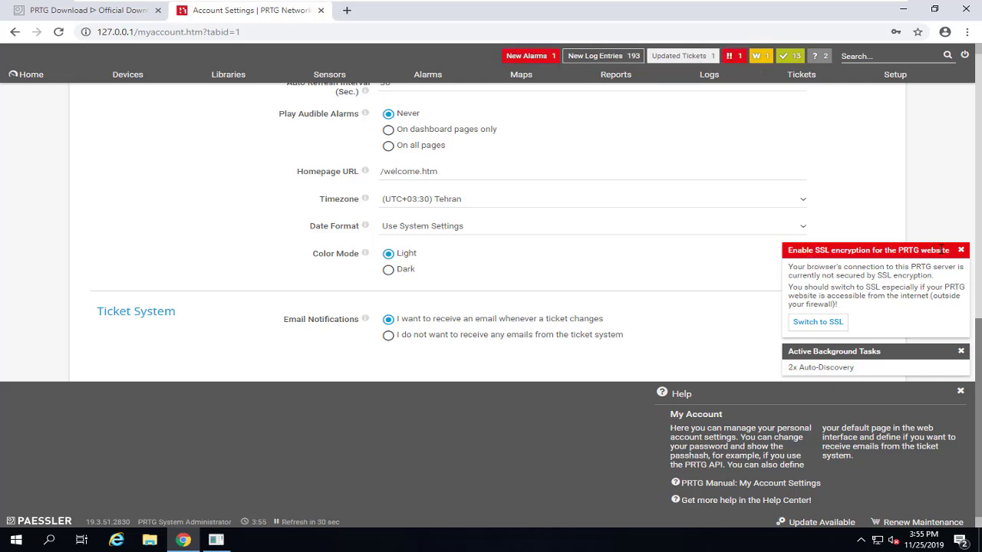
pyautogui.click(961, 252)
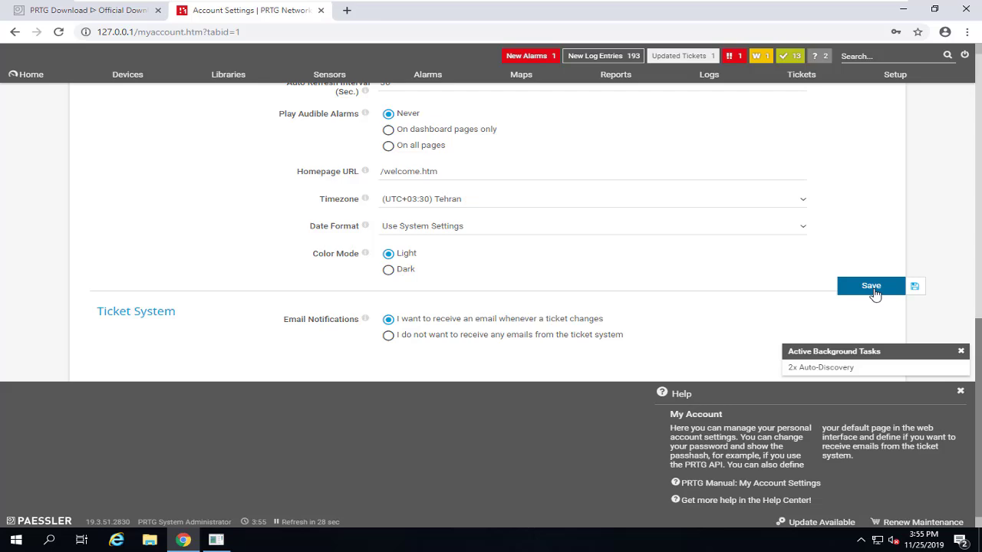
pyautogui.click(871, 288)
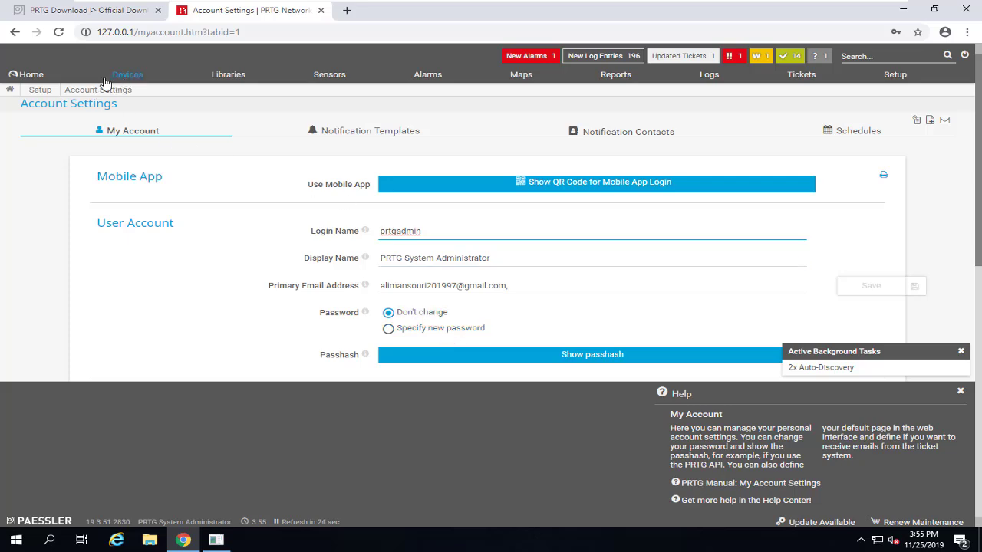
# Check for and download the 19.4.53.1912 update from the update status page, then return Home
pyautogui.click(33, 77)
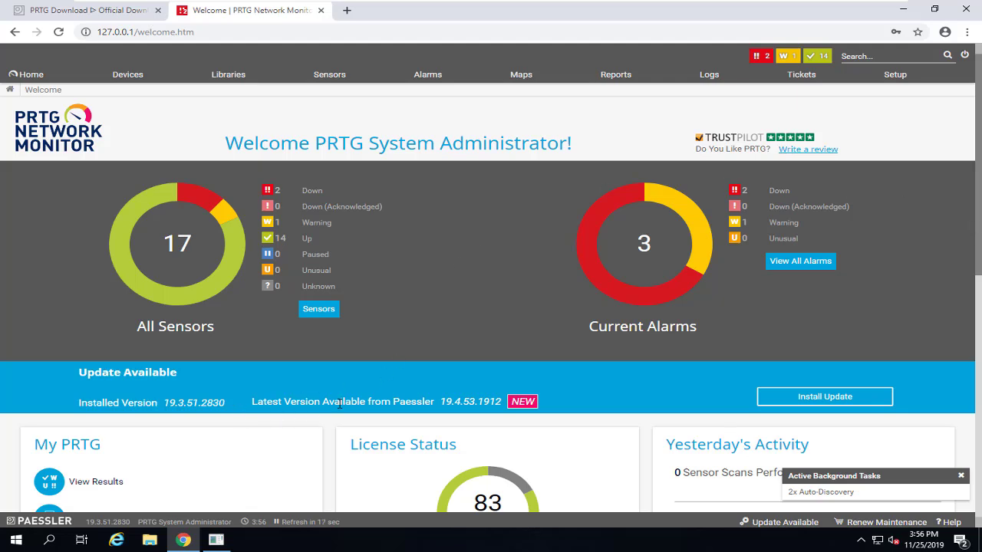
pyautogui.scroll(-1, 339, 403)
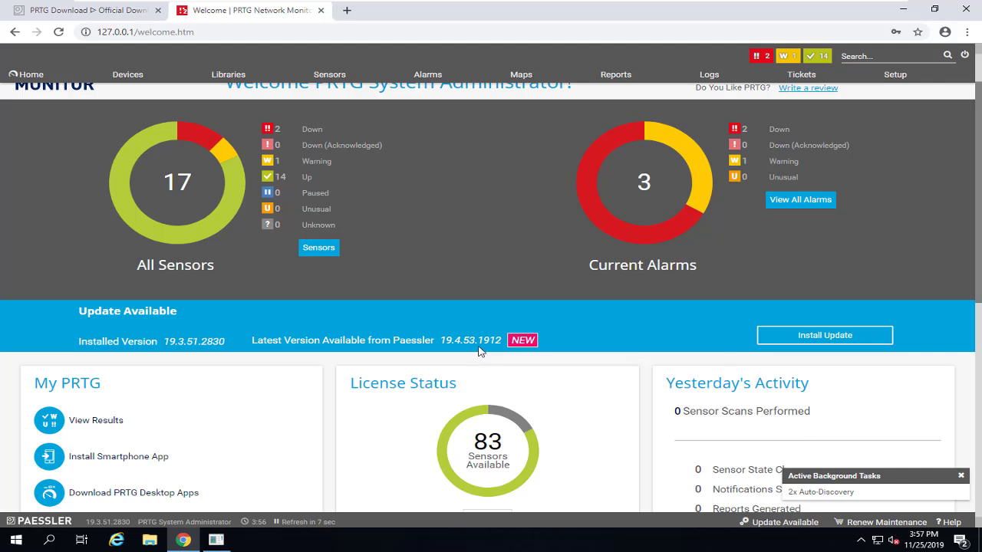
pyautogui.click(841, 342)
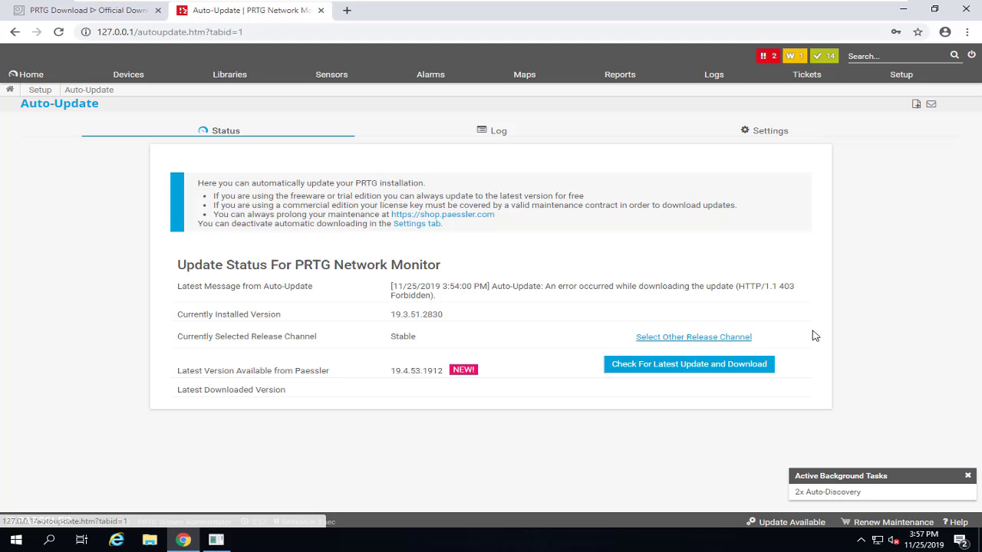
pyautogui.click(675, 367)
pyautogui.scroll(-1, 644, 289)
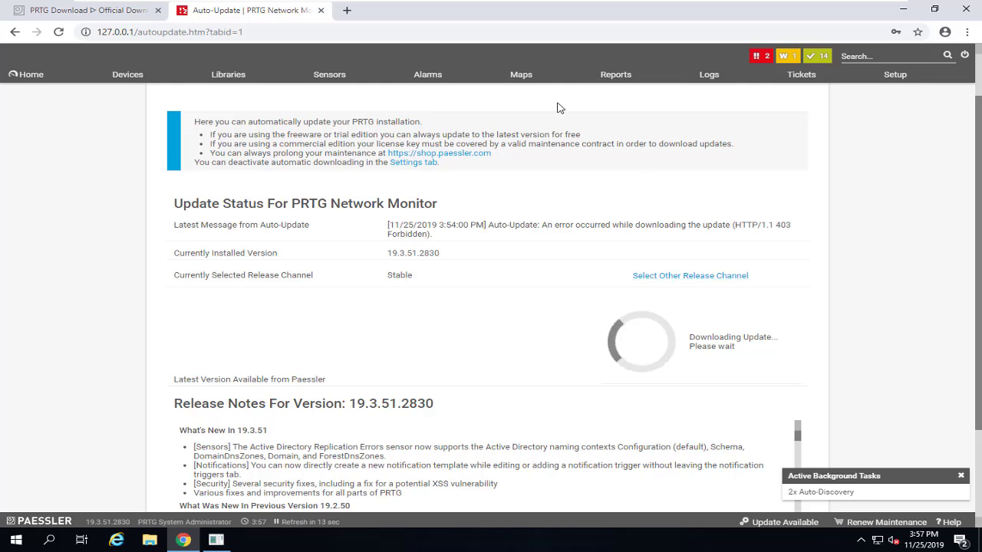
pyautogui.click(32, 74)
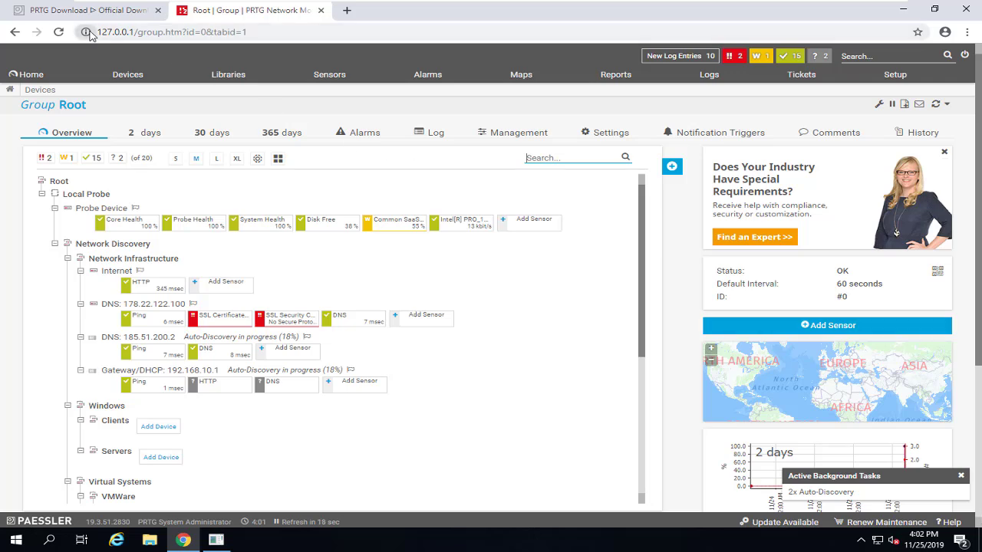
# Set the web server to Secure HTTPS server under Setup > User Interface and save
pyautogui.moveTo(255, 32); pyautogui.dragTo(92, 32)
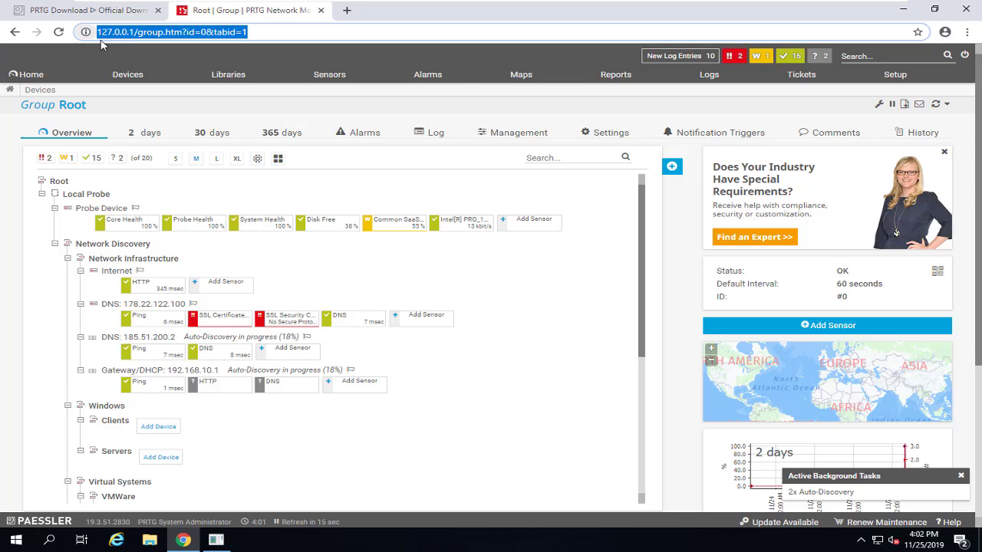
pyautogui.click(892, 77)
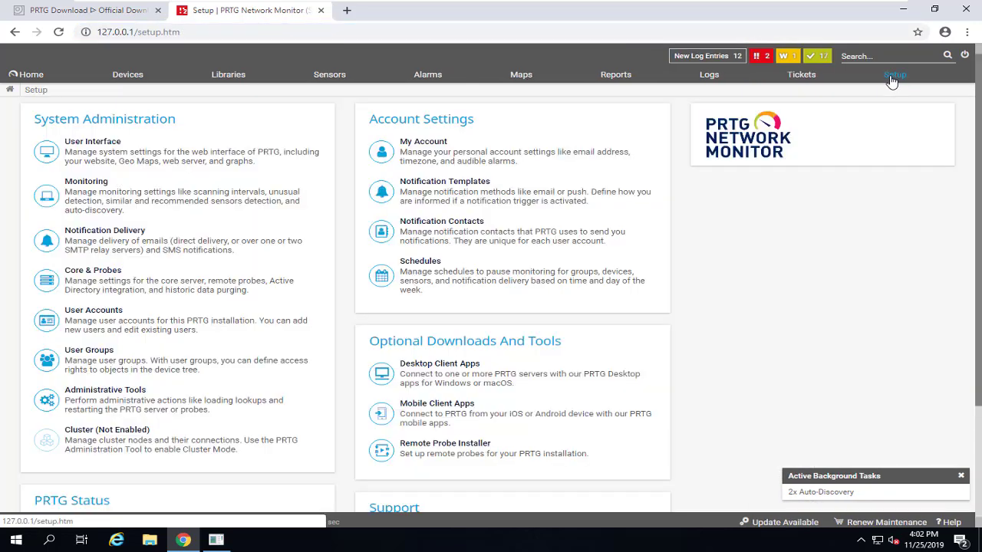
pyautogui.moveTo(896, 83)
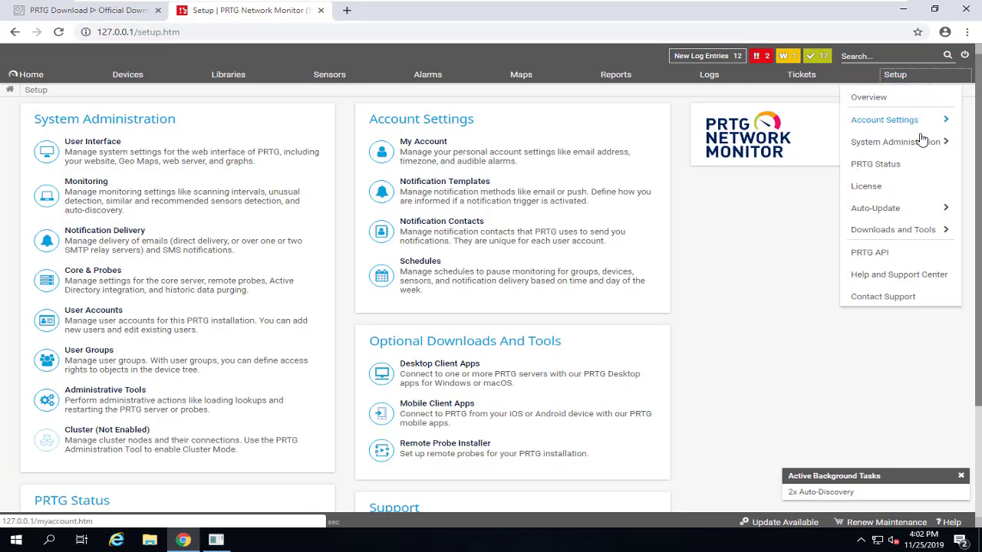
pyautogui.moveTo(920, 147)
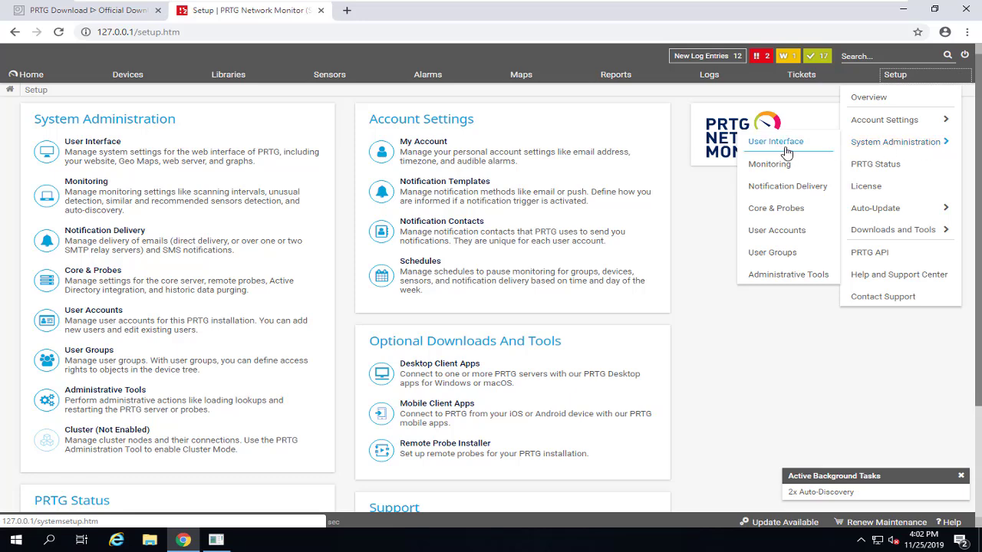
pyautogui.click(787, 152)
pyautogui.scroll(-7, 400, 311)
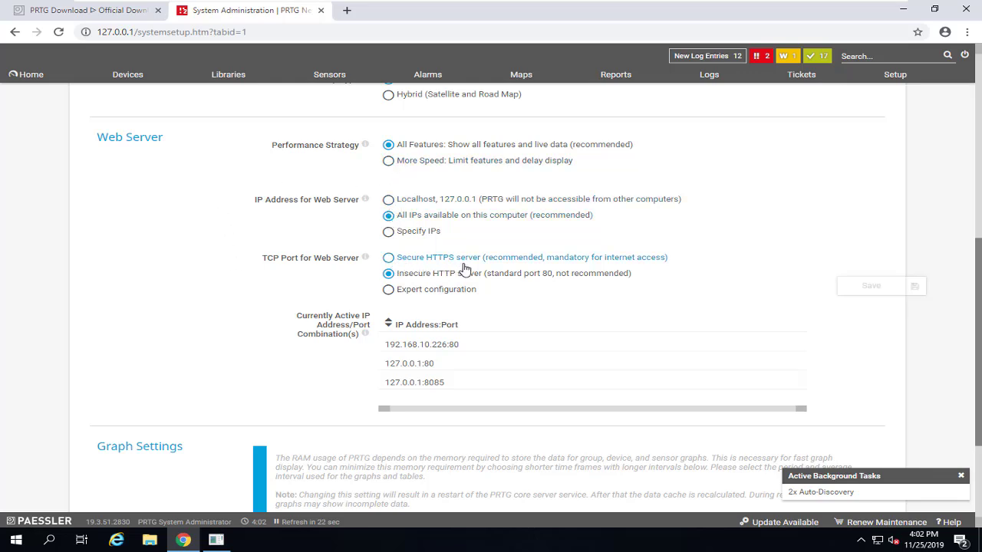
pyautogui.click(635, 265)
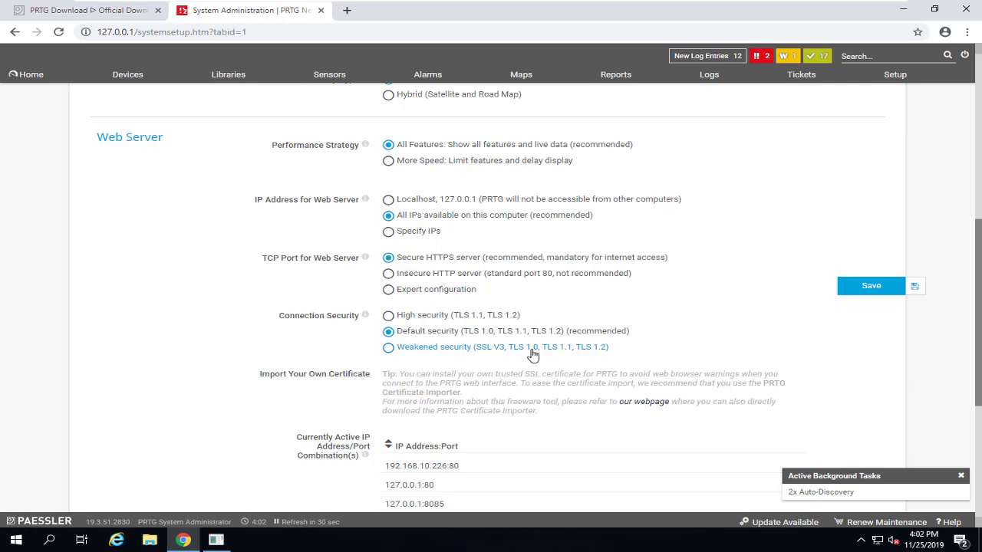
pyautogui.click(870, 286)
pyautogui.moveTo(365, 299); pyautogui.dragTo(562, 294)
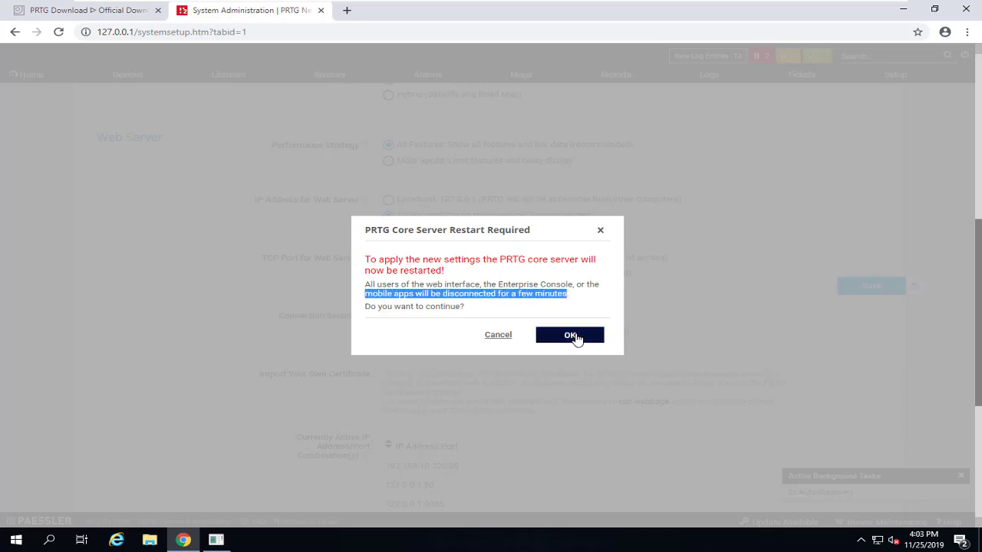
# Confirm the core server restart, then bypass the certificate warning to open 127.0.0.1 over HTTPS
pyautogui.click(575, 338)
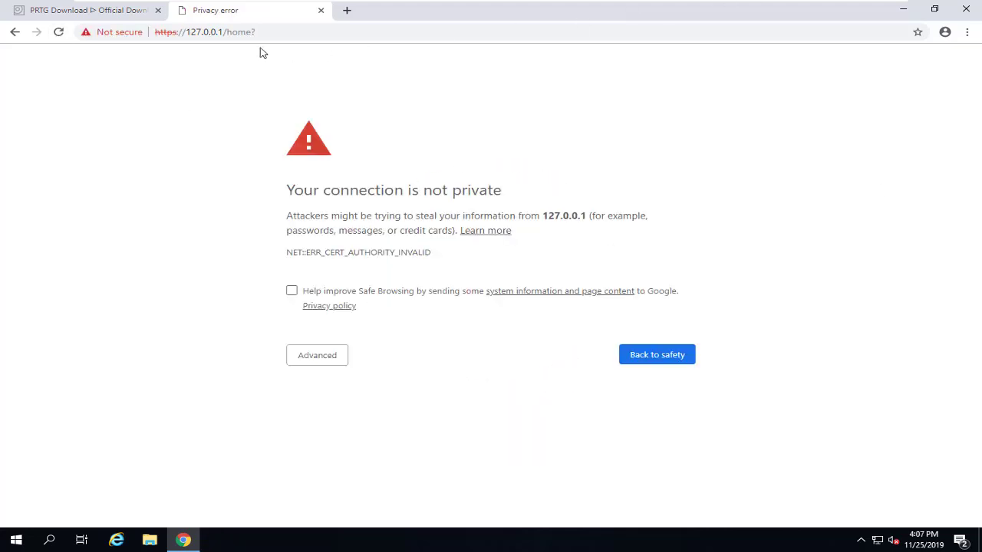
pyautogui.click(203, 32)
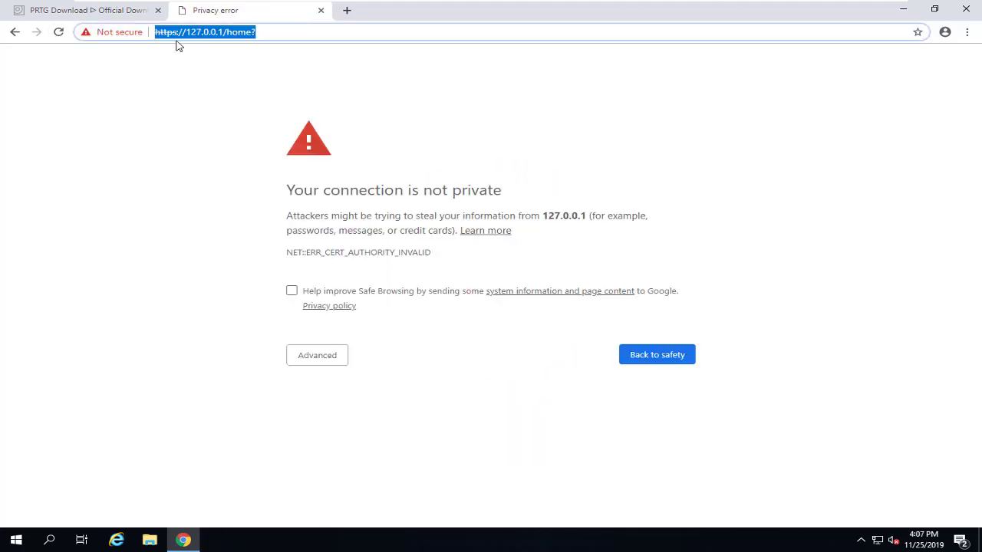
pyautogui.click(177, 33)
pyautogui.moveTo(177, 33); pyautogui.dragTo(145, 33)
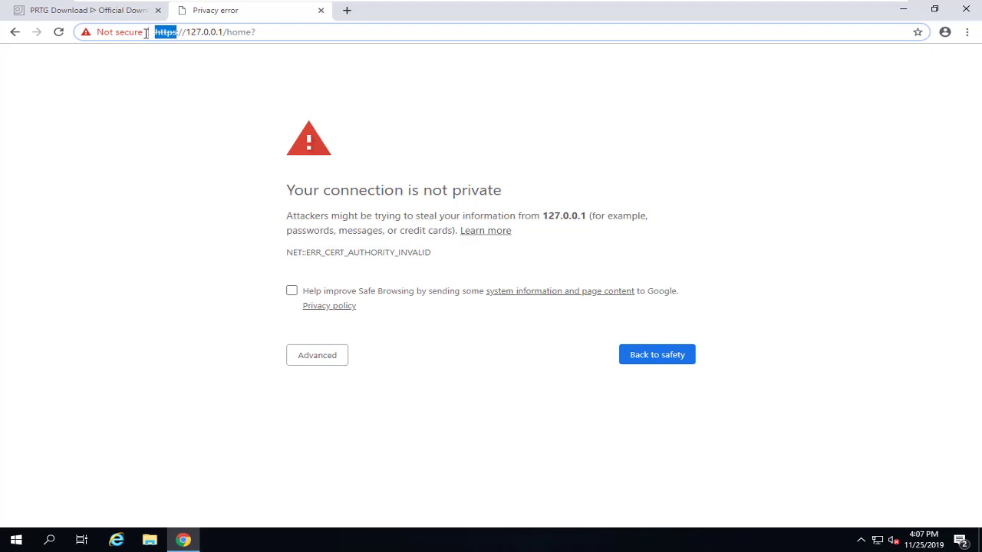
pyautogui.click(319, 366)
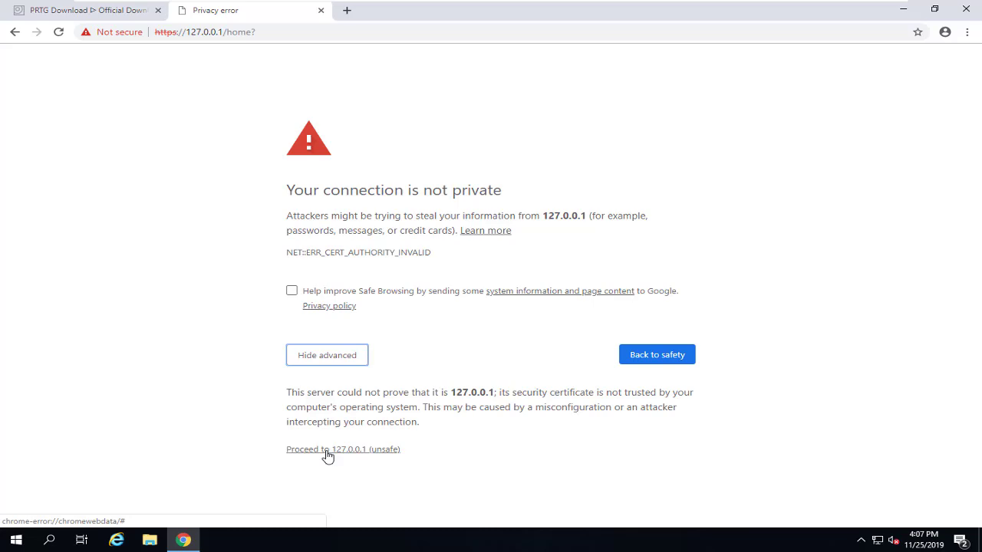
pyautogui.click(355, 450)
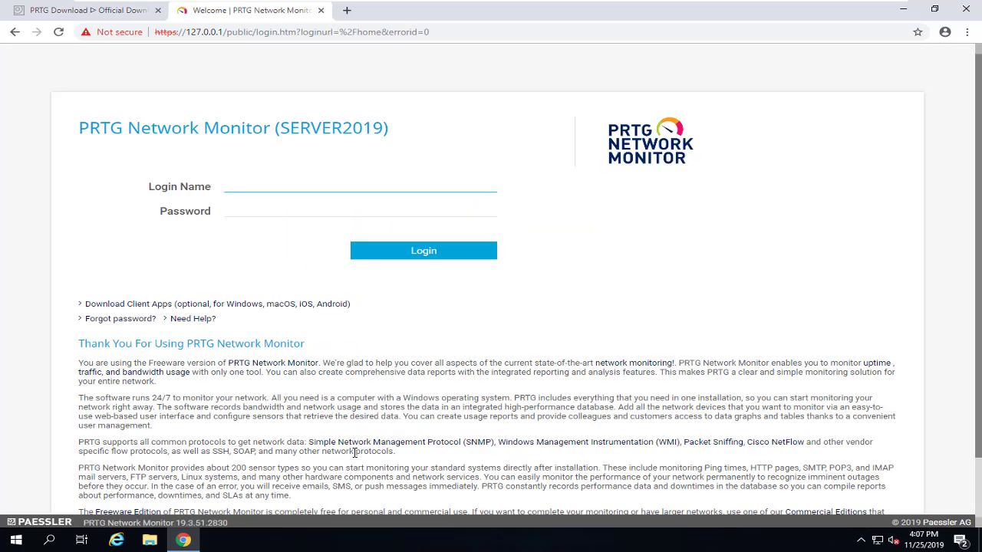
# Log in with the prtgadmin account and its password, then open the Devices tree
pyautogui.write('prtgadmin')
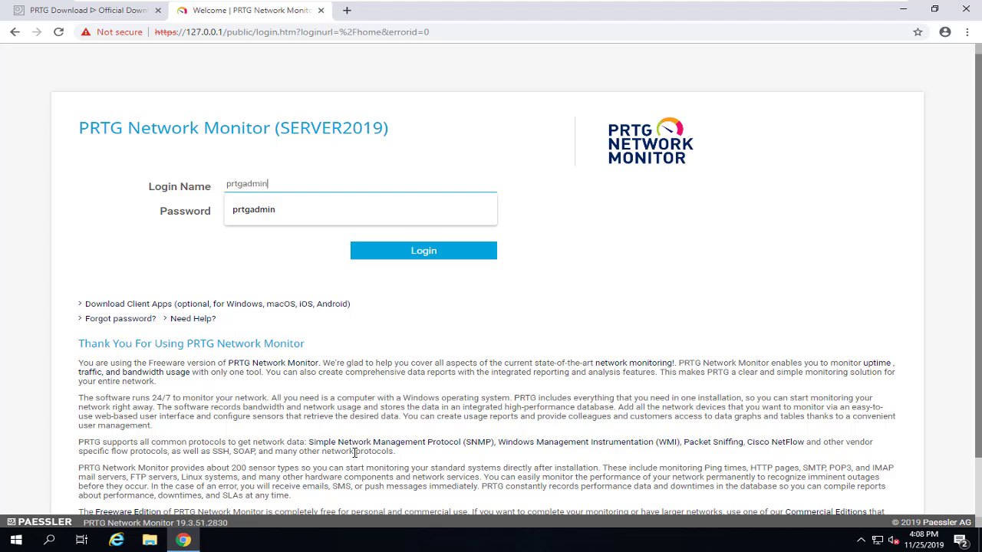
pyautogui.press('Tab')
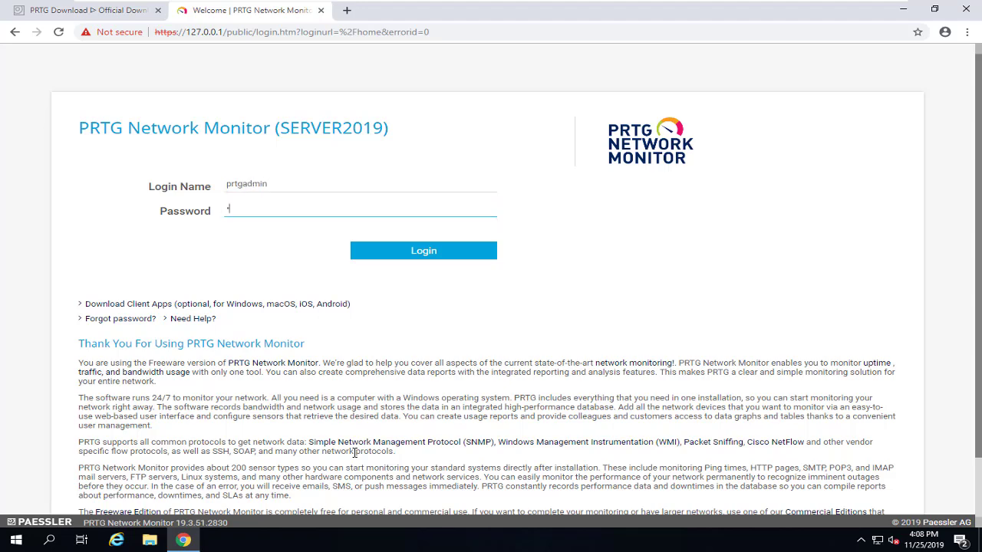
pyautogui.write('n')
pyautogui.press('Return')
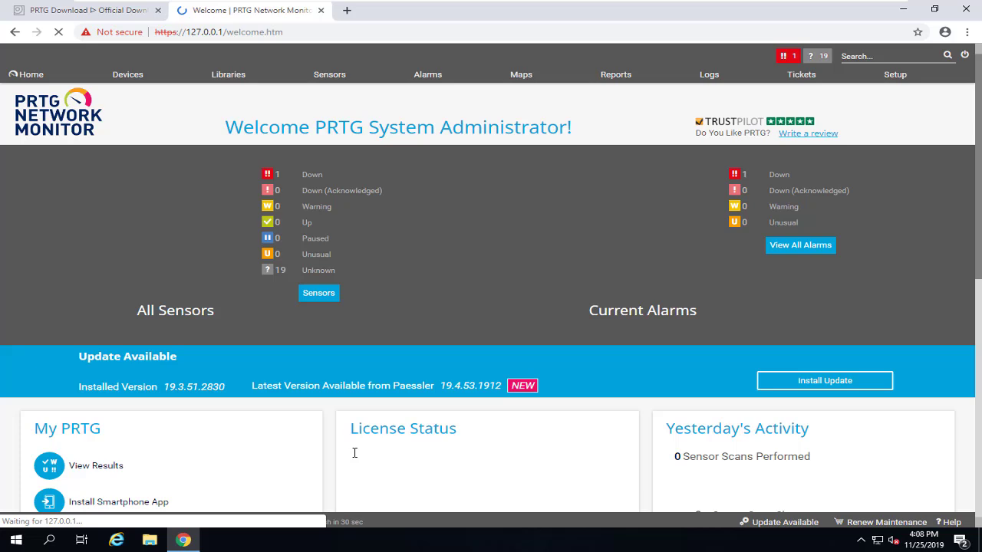
pyautogui.click(128, 74)
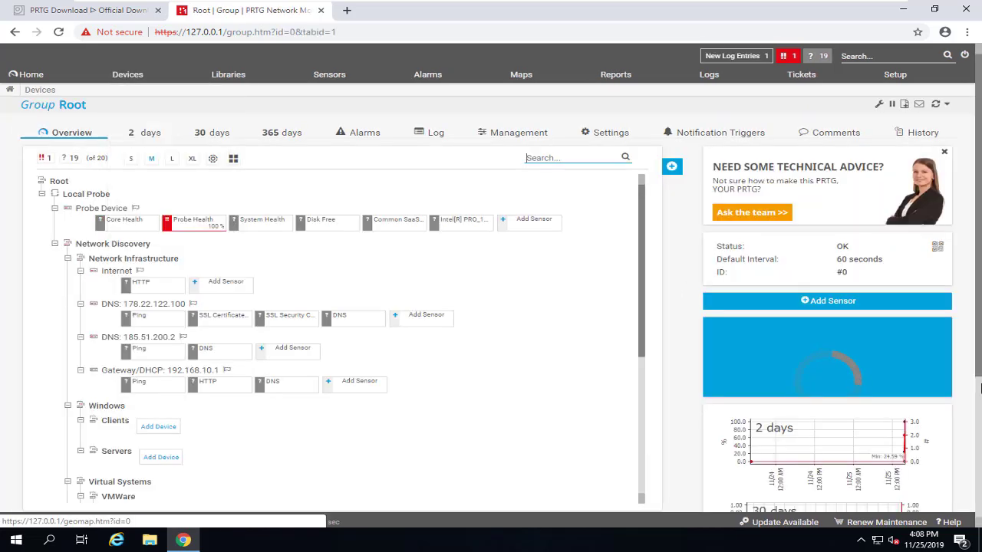